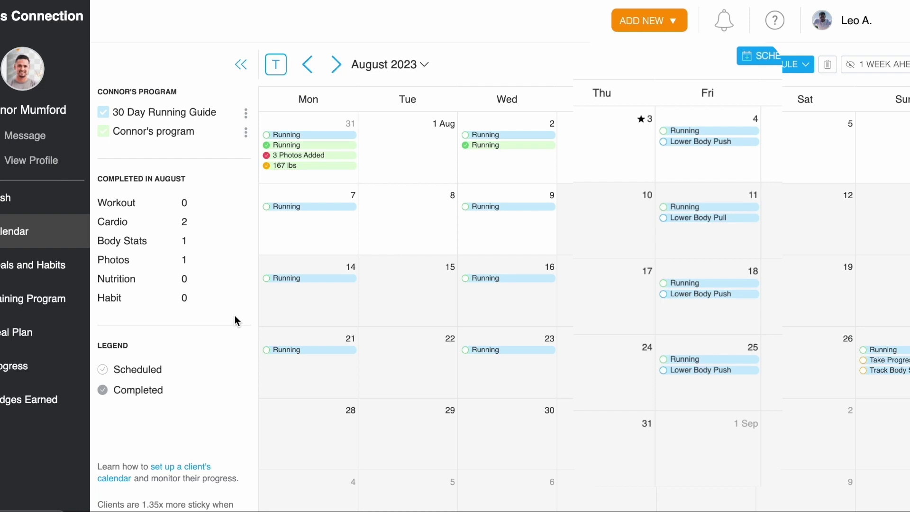
Go to Connor's Training Program page listing the 30 Day Intro to Running phase
click(45, 304)
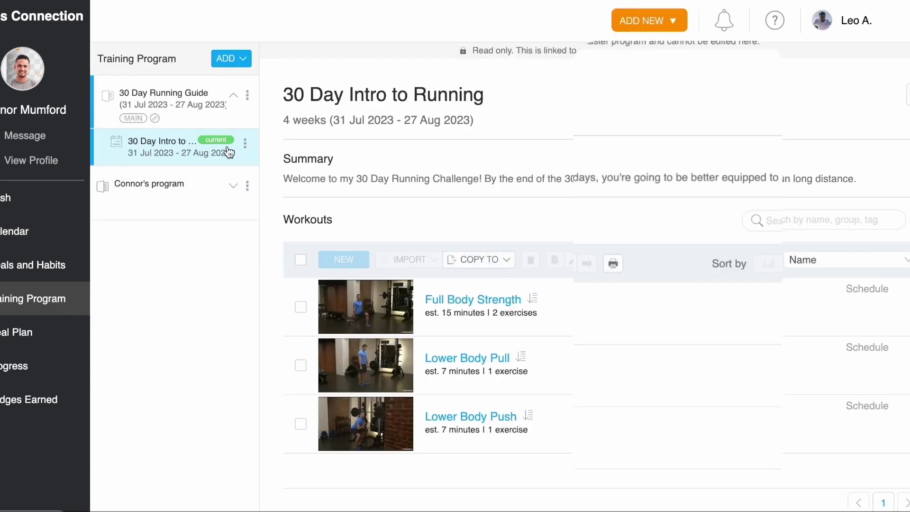
Start a master-program subscription and choose Every Day Stretching
click(233, 63)
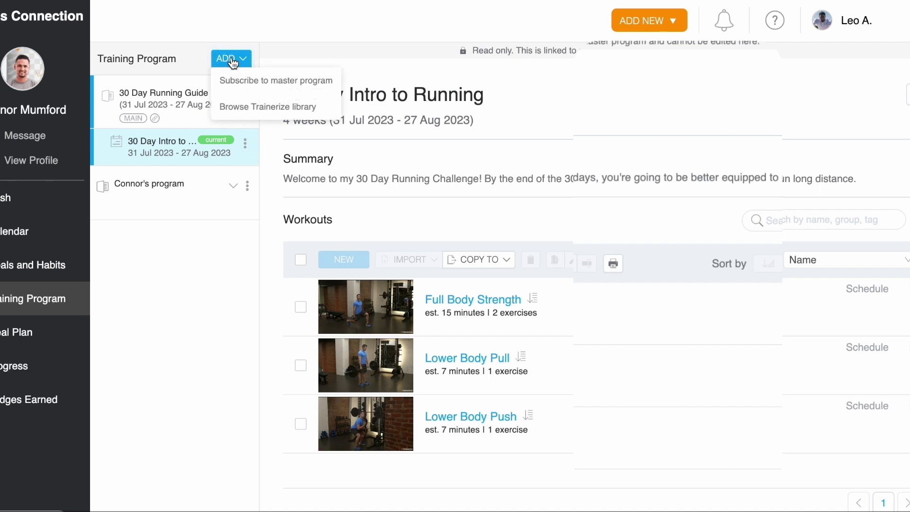
click(309, 82)
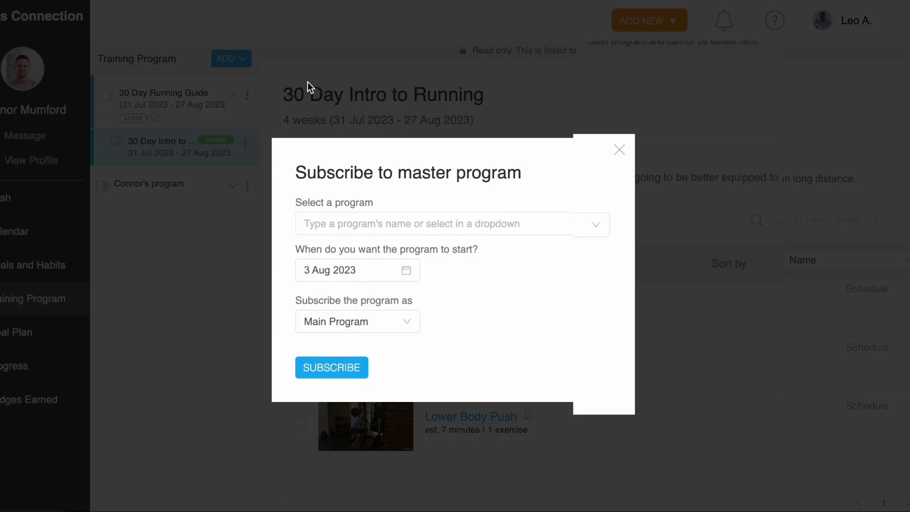
click(474, 227)
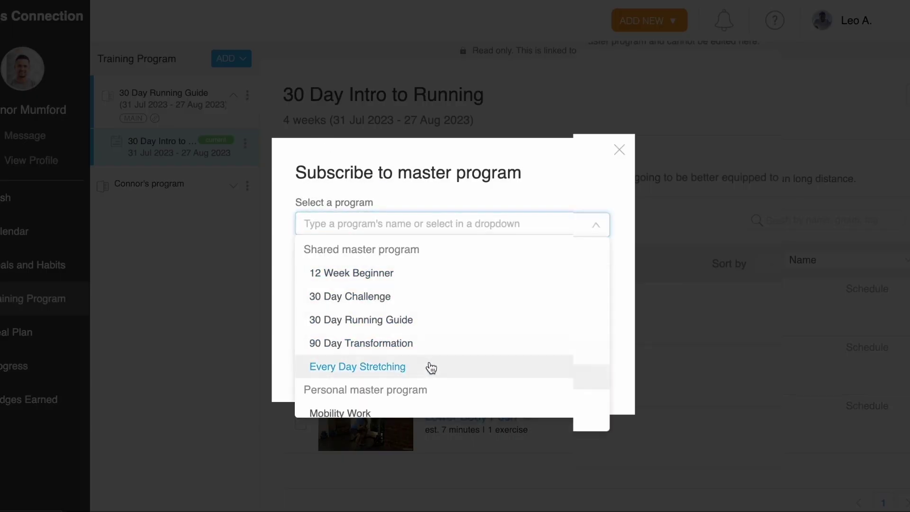
click(430, 368)
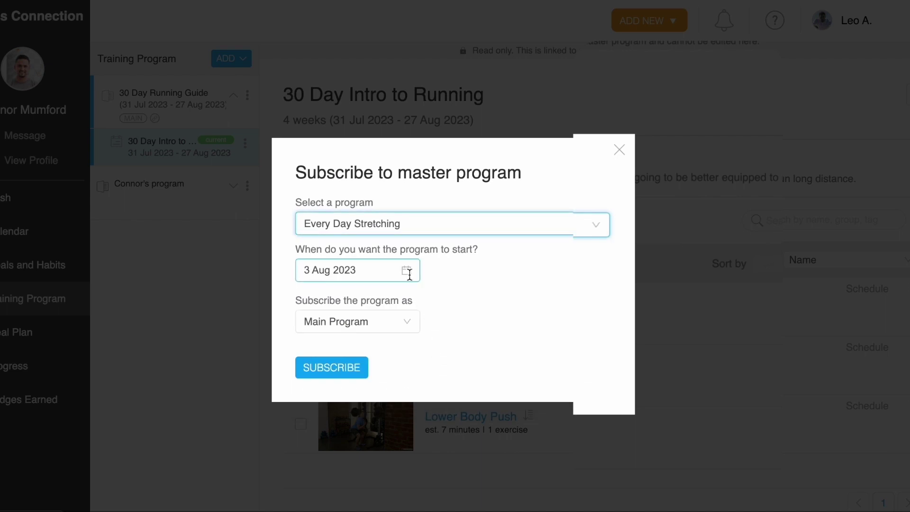
Set start date 31 Jul 2023, subscribe as an Add-on Program, and view its Week 1–4 phase
click(409, 273)
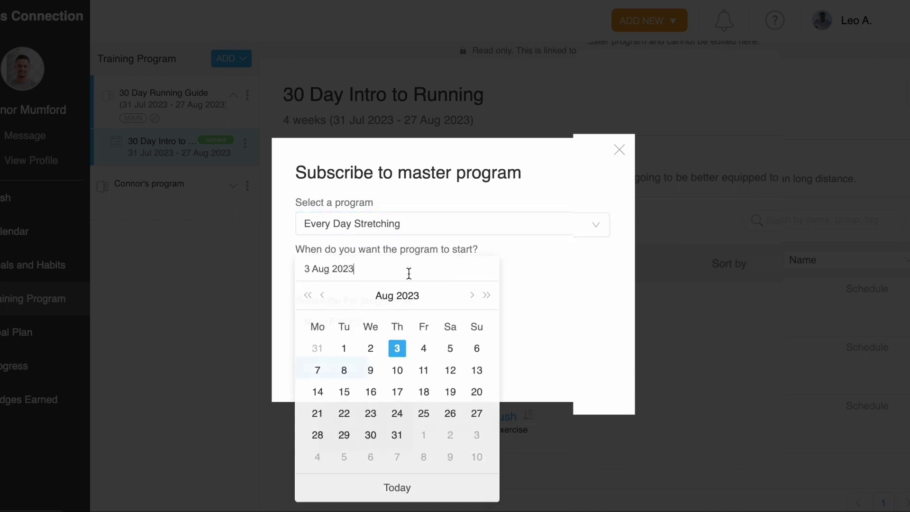
click(318, 345)
click(372, 331)
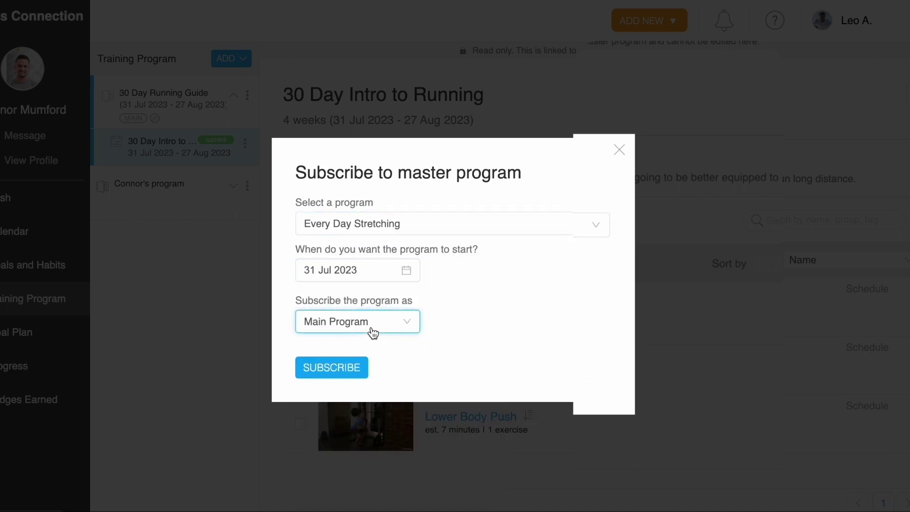
click(361, 370)
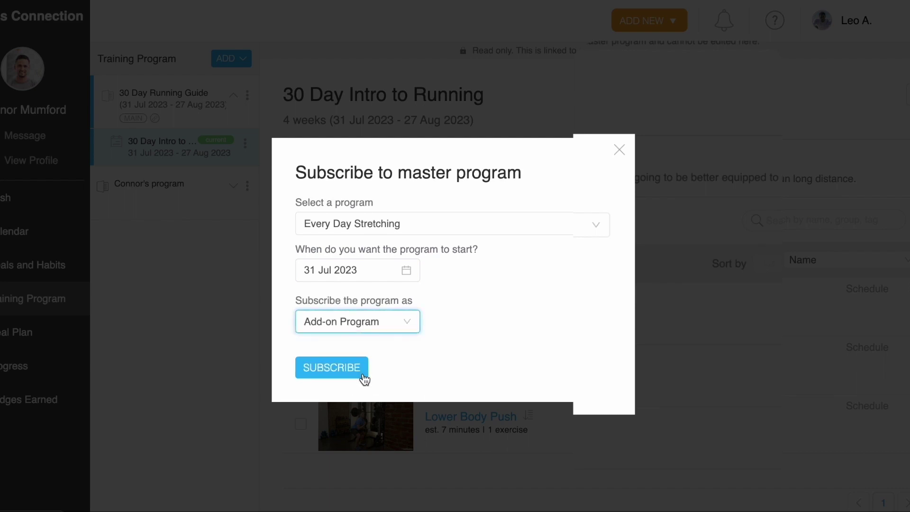
click(327, 375)
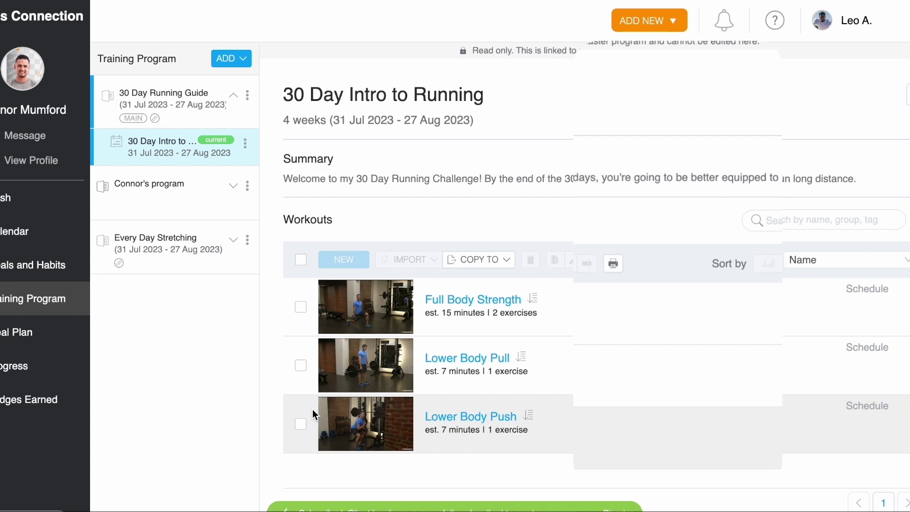
click(176, 266)
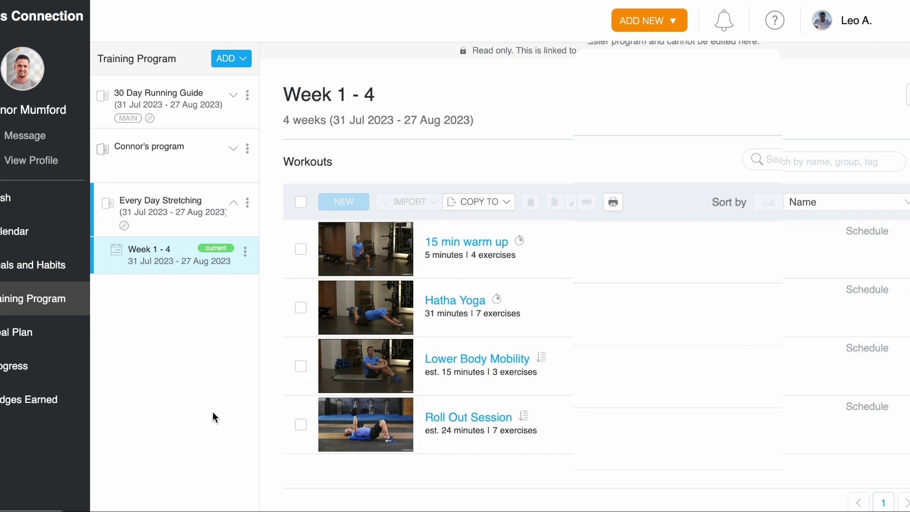
click(201, 127)
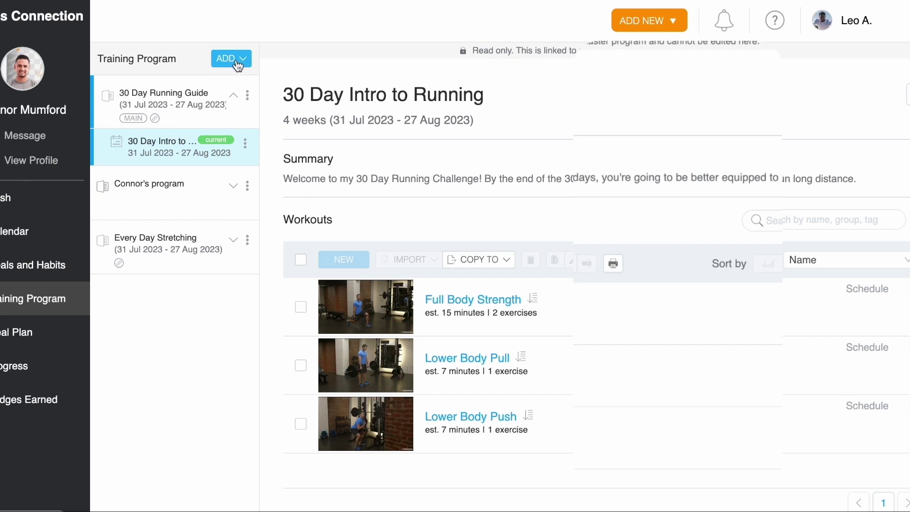
Start another master-program subscription and choose Mobility Work
click(236, 64)
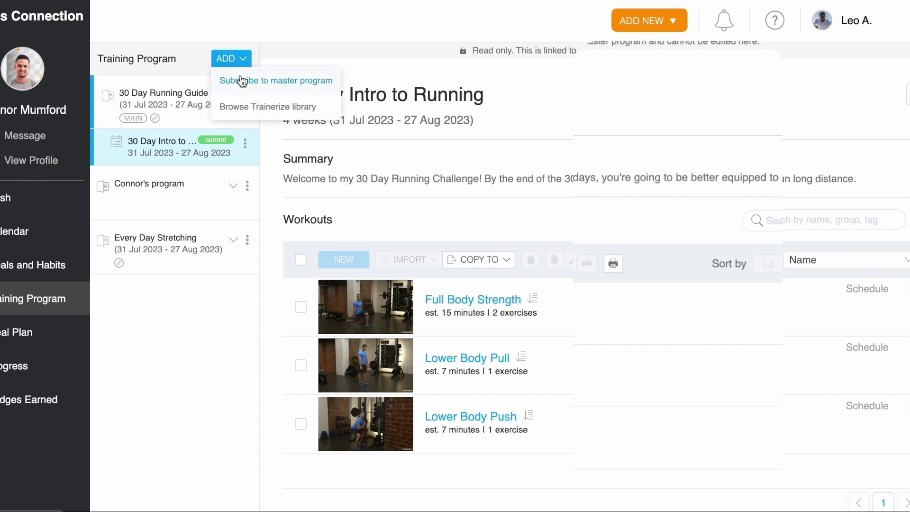
click(242, 81)
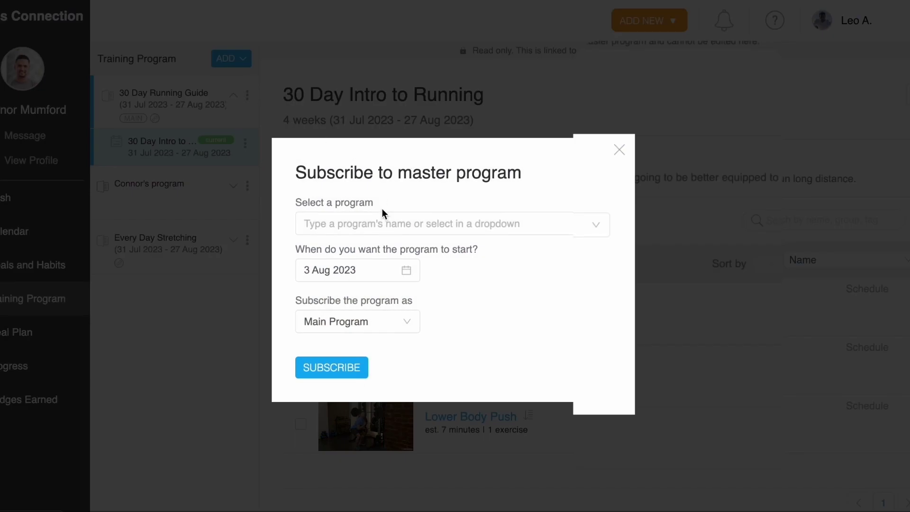
click(382, 224)
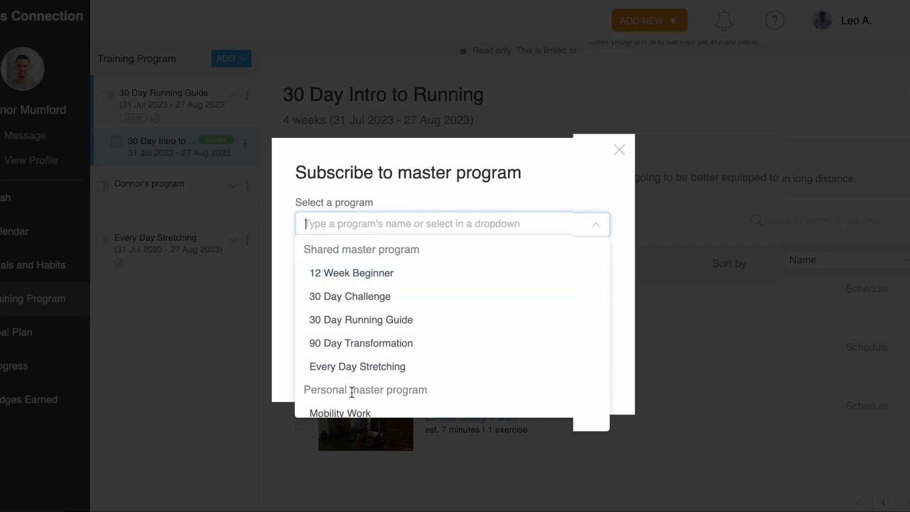
scroll(352, 393, down, 1)
click(364, 406)
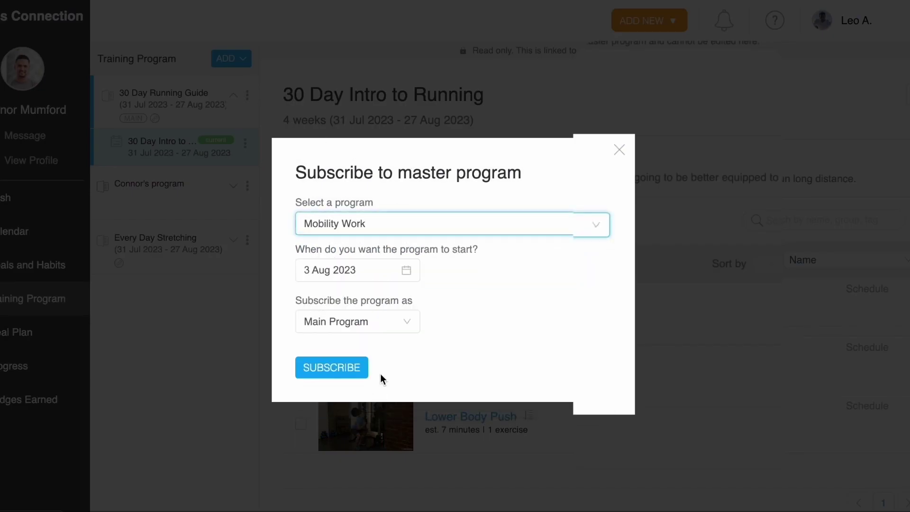
Set start date 31 Jul 2023, subscribe as an Add-on Program, and view its six workouts
click(407, 271)
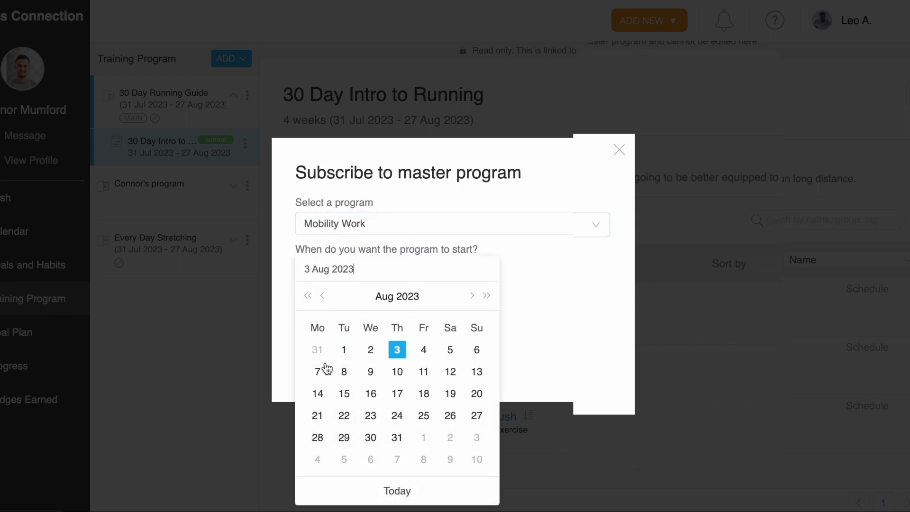
click(317, 349)
click(371, 326)
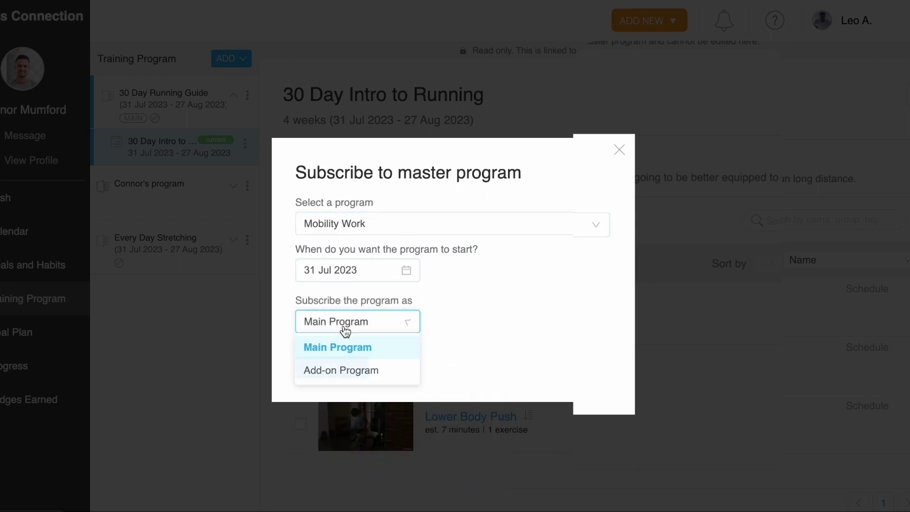
click(337, 378)
click(349, 376)
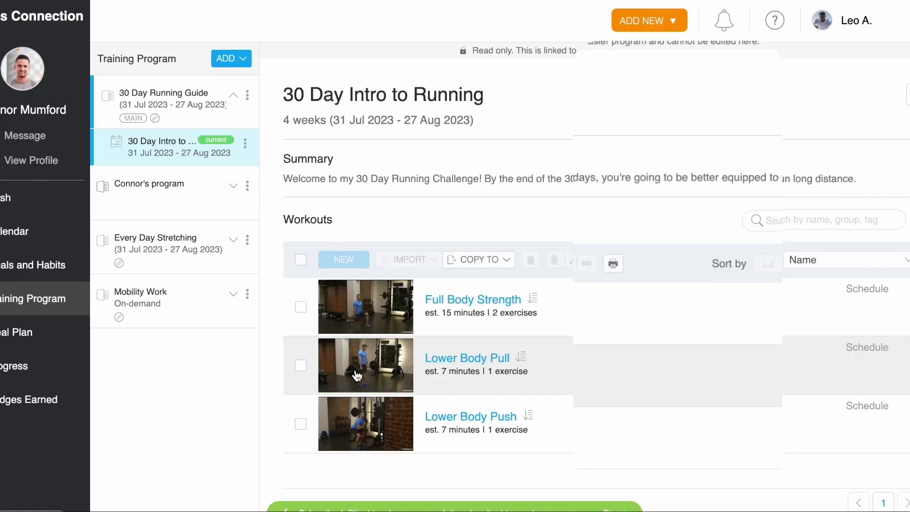
click(178, 322)
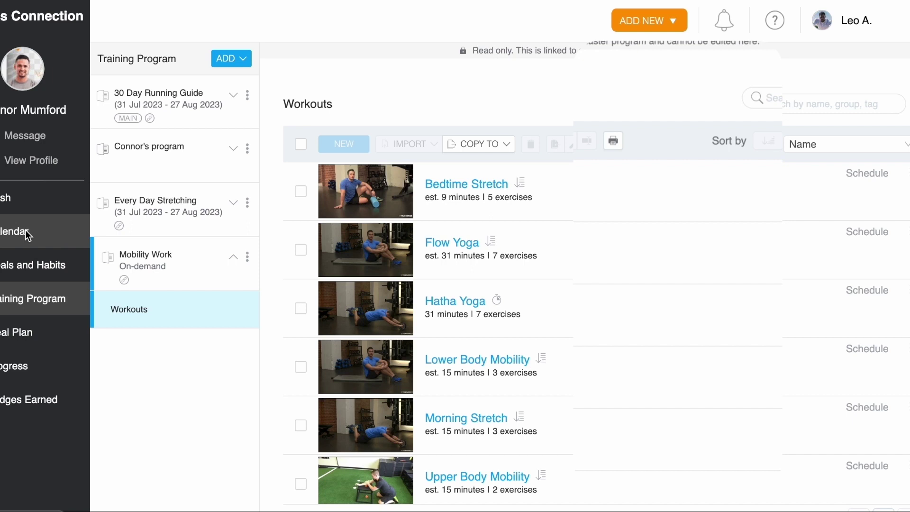
Go to Connor's August 2023 calendar with all four programs' scheduled workouts
click(26, 229)
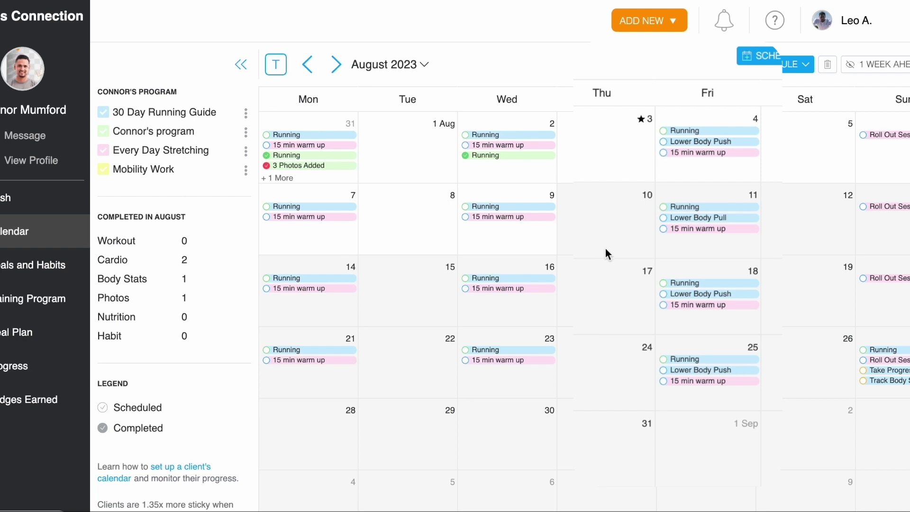
Begin a workout on Thursday 3 August repeating weekly on Thursdays for 4 weeks
click(612, 167)
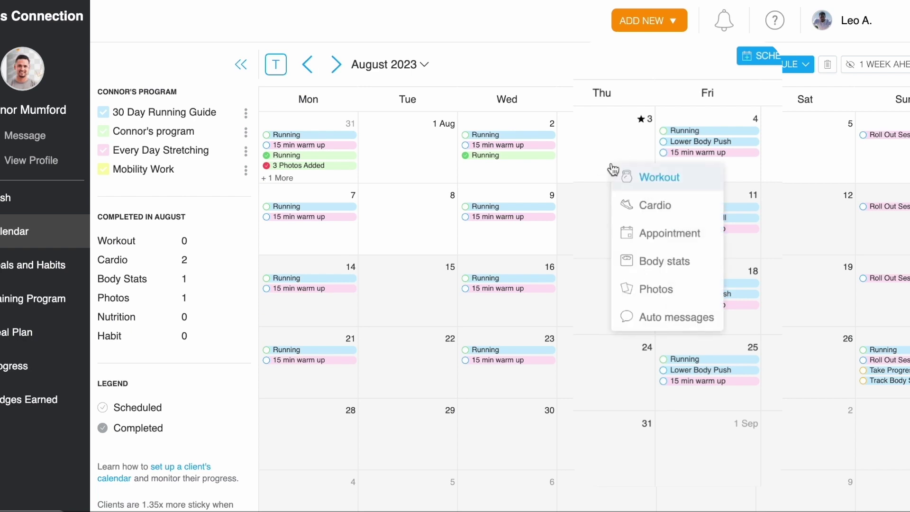
click(787, 69)
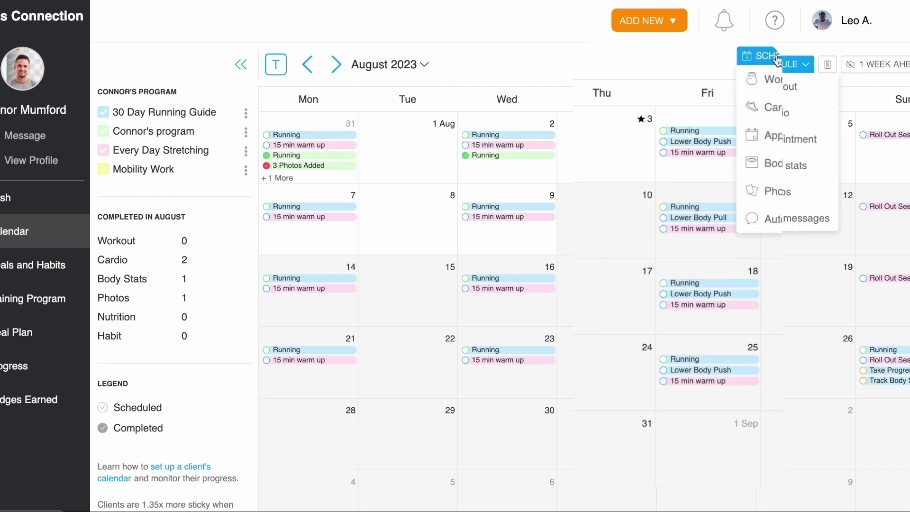
click(815, 93)
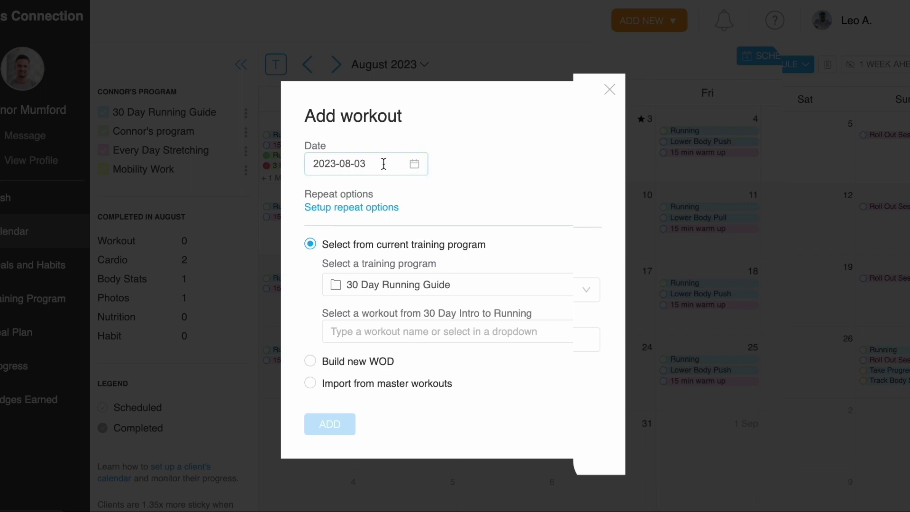
click(377, 208)
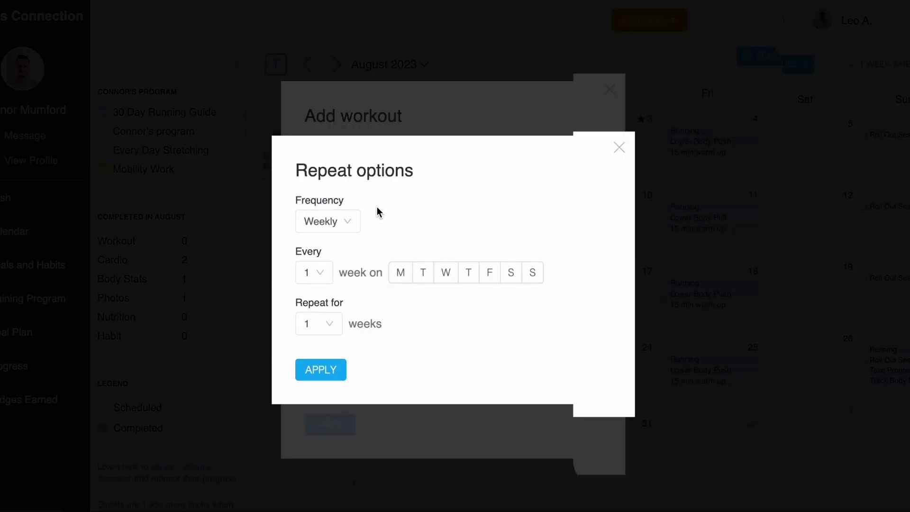
click(468, 275)
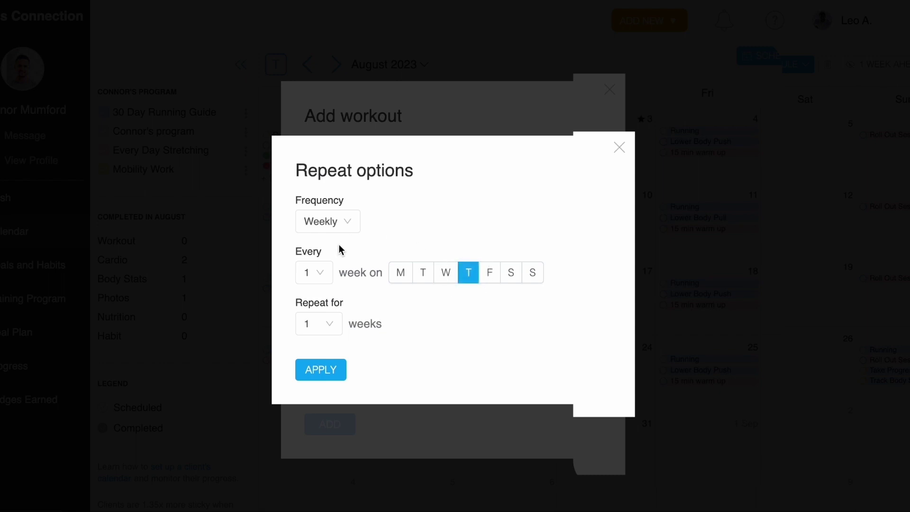
click(334, 332)
click(319, 419)
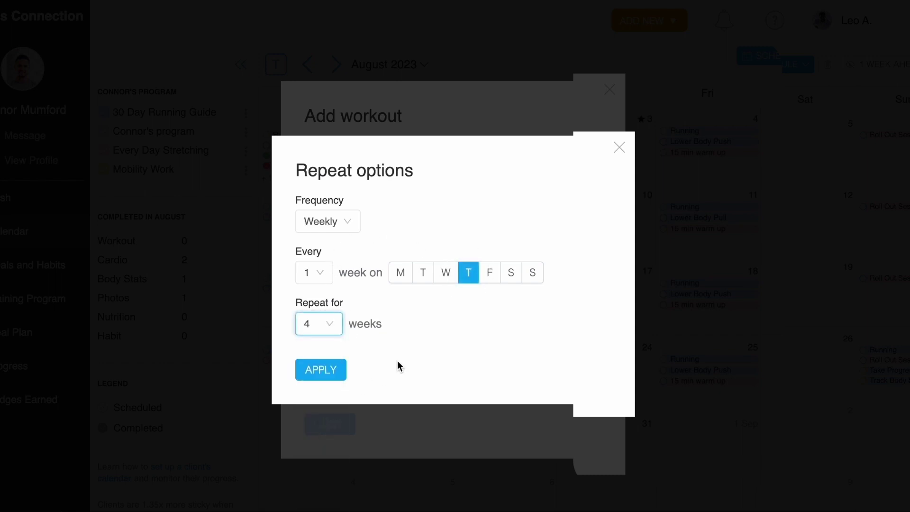
click(314, 373)
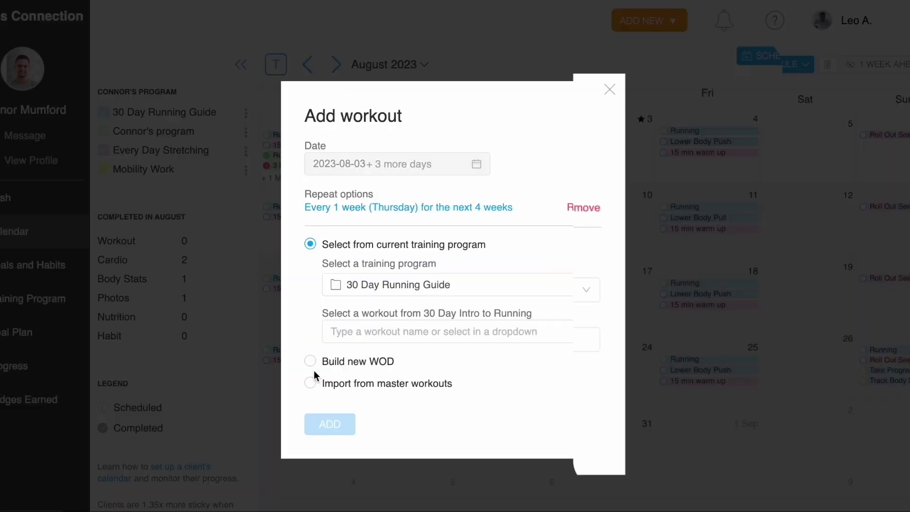
Choose Mobility Work's Lower Body Mobility workout and add it to the calendar
click(392, 296)
click(392, 383)
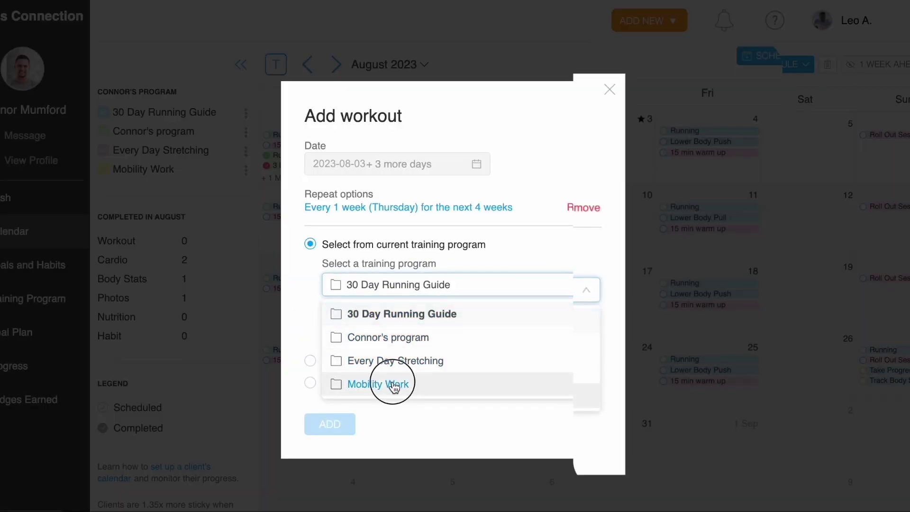
click(407, 335)
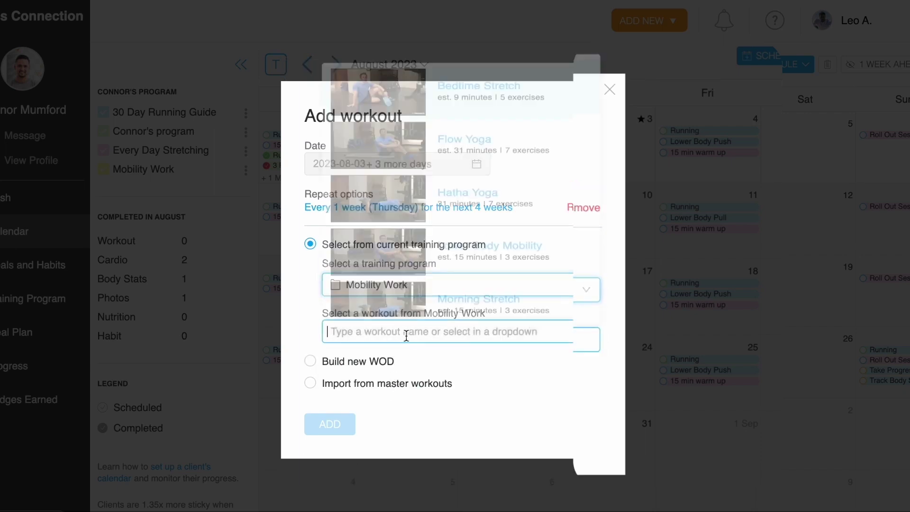
click(519, 236)
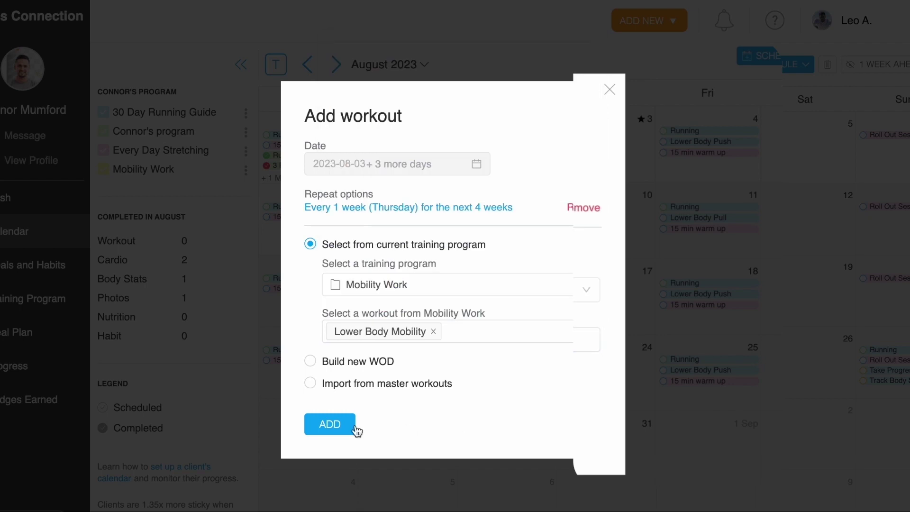
click(330, 426)
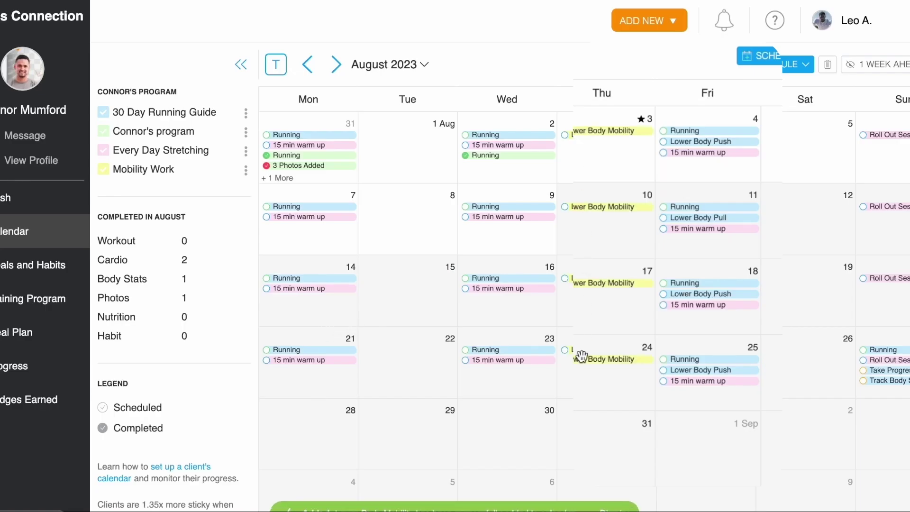
drag(582, 356, 393, 351)
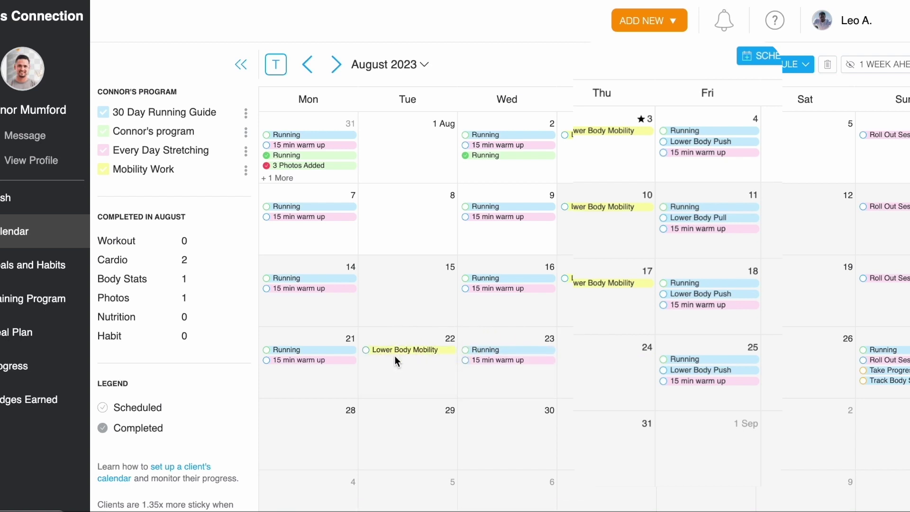
drag(392, 351, 601, 372)
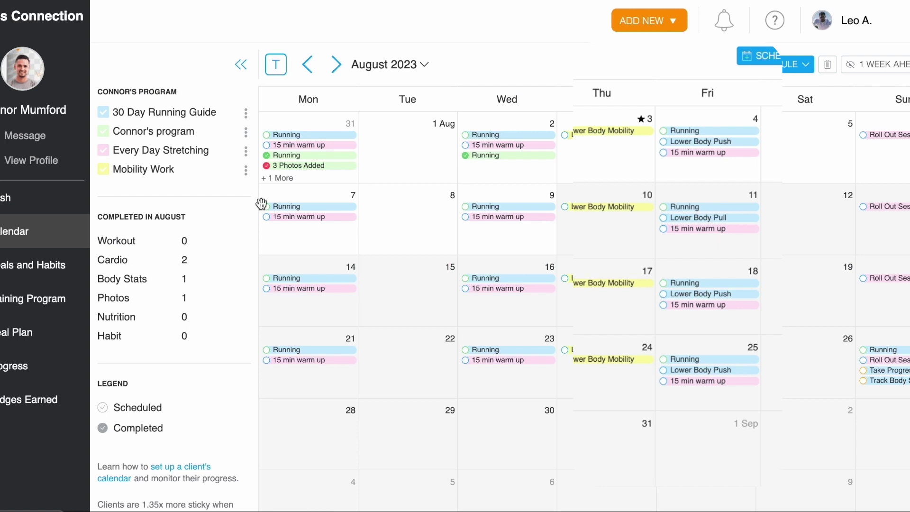
click(103, 151)
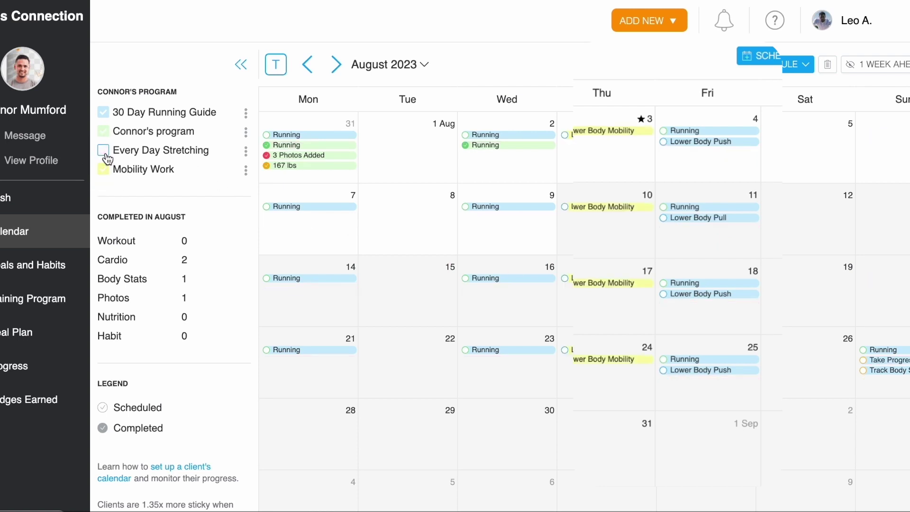
click(105, 151)
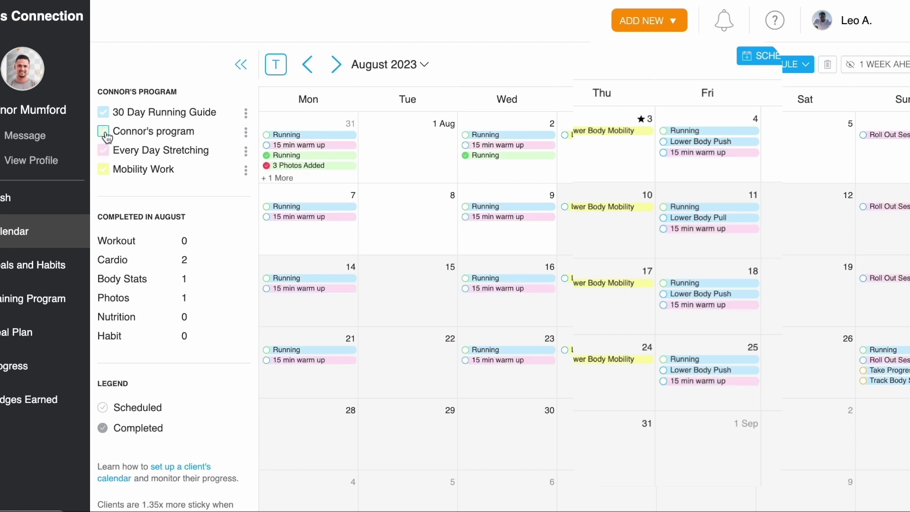
click(104, 132)
click(103, 133)
click(104, 114)
click(104, 114)
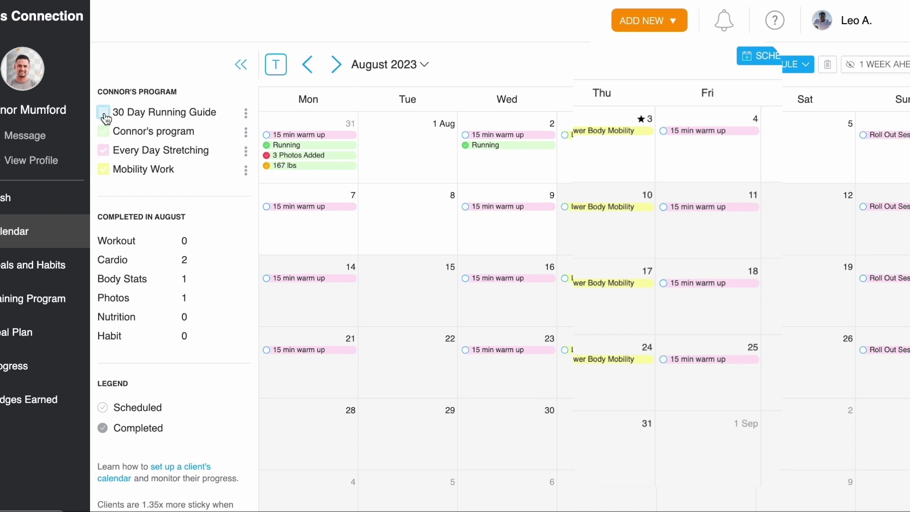